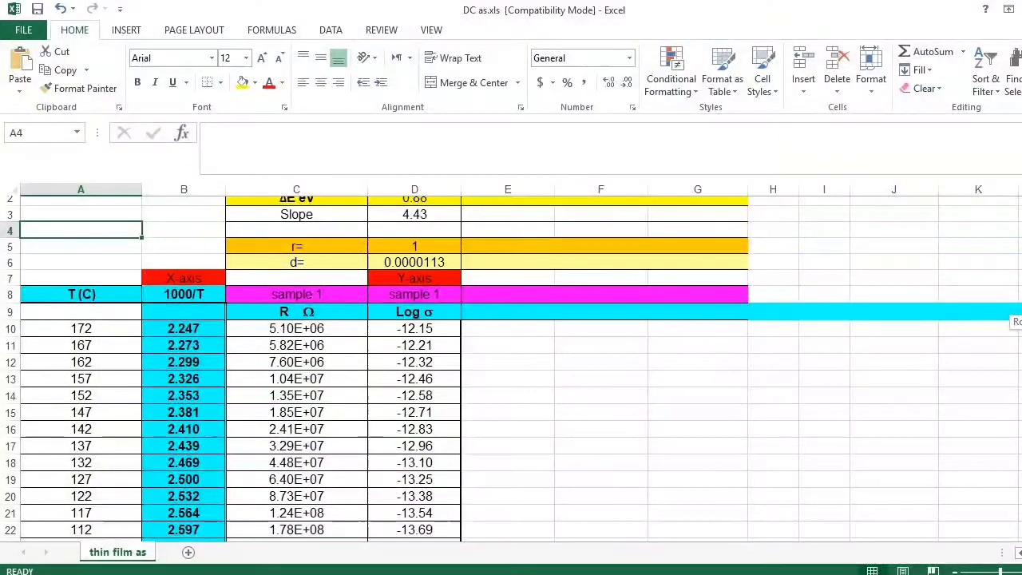
# Review the temperature, resistance and conductivity data, plus the electrode radius r and thickness d in D6.
pyautogui.scroll(-2, 244, 514)
pyautogui.scroll(1, 244, 514)
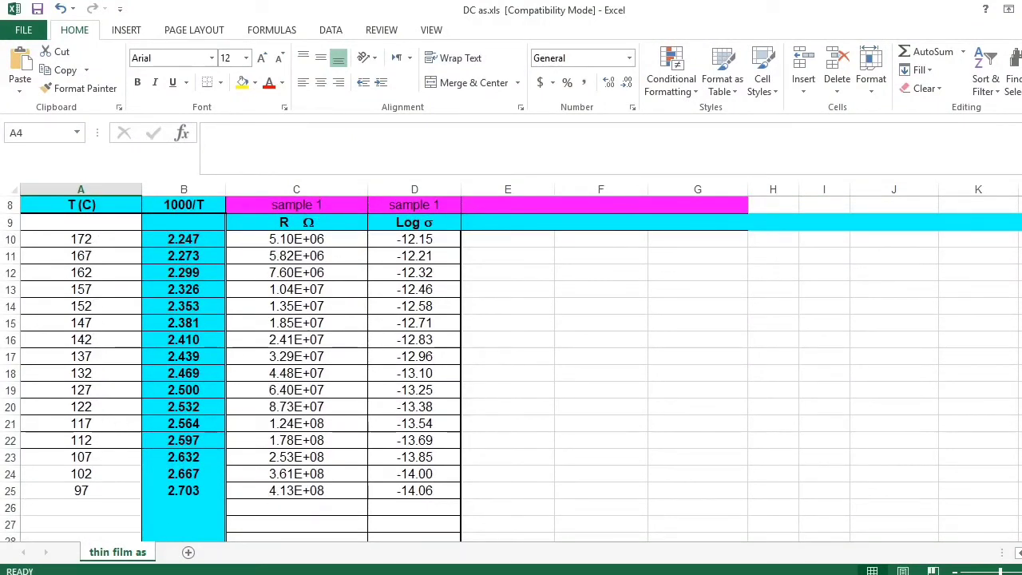
pyautogui.scroll(2, 386, 255)
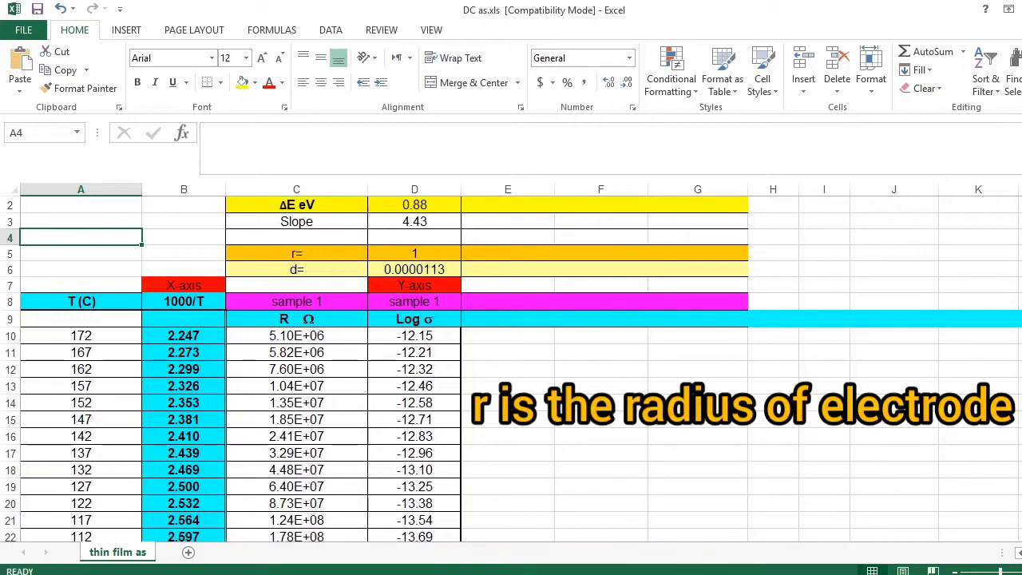
pyautogui.scroll(1, 741, 285)
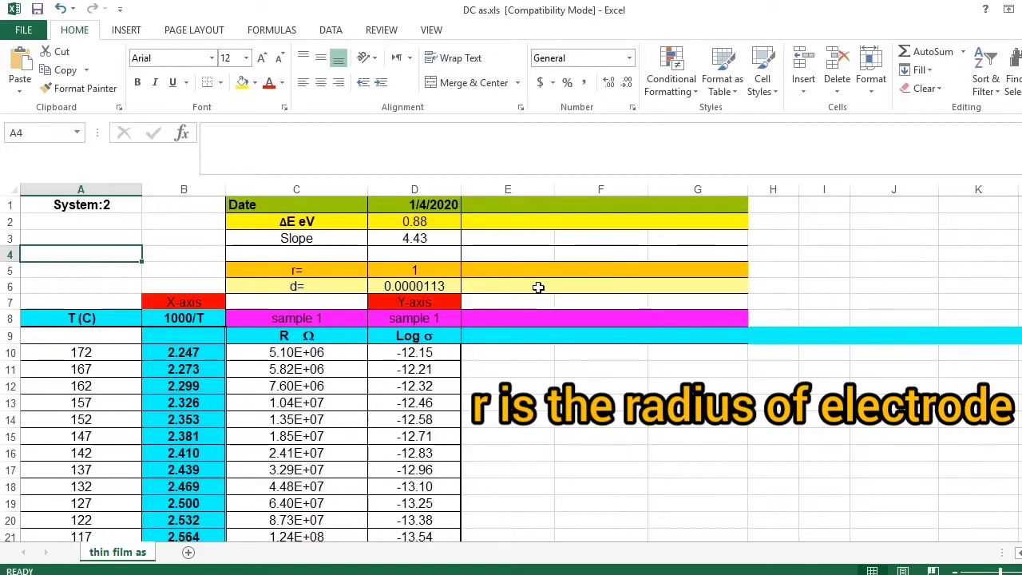
pyautogui.click(432, 286)
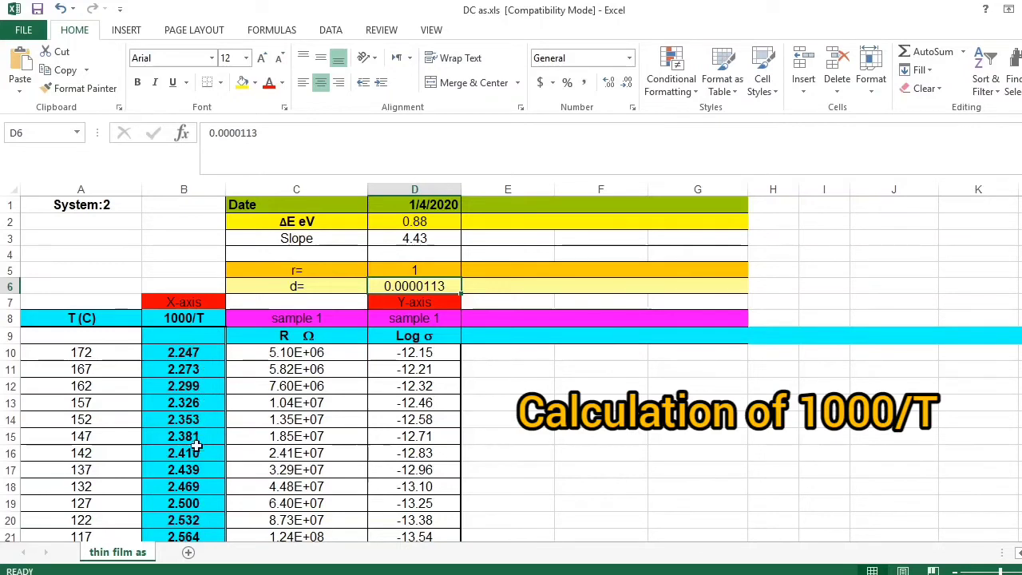
# Inspect the formulas that calculate 1000/T in B10 and Log σ in D10.
pyautogui.click(164, 352)
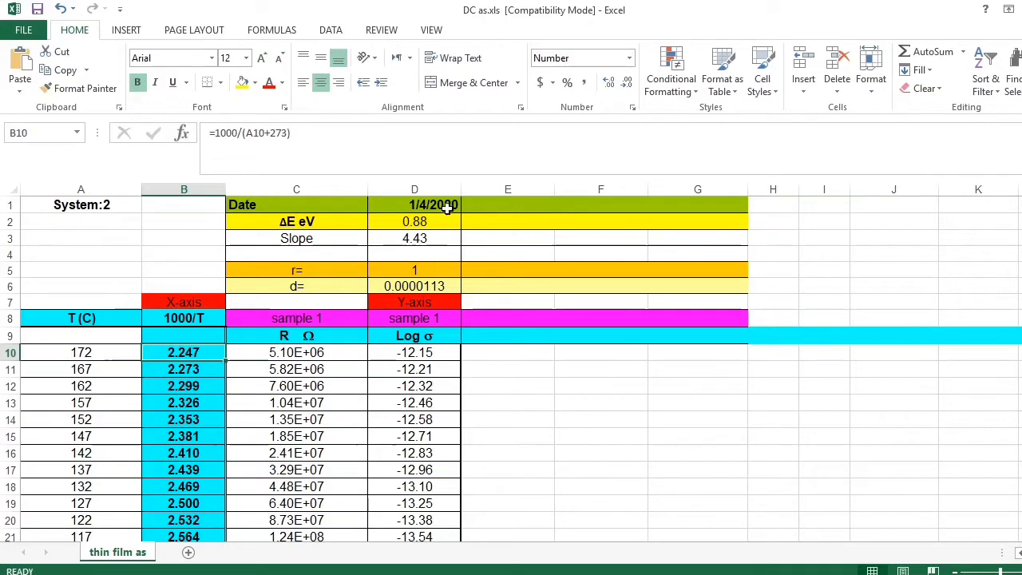
pyautogui.click(412, 353)
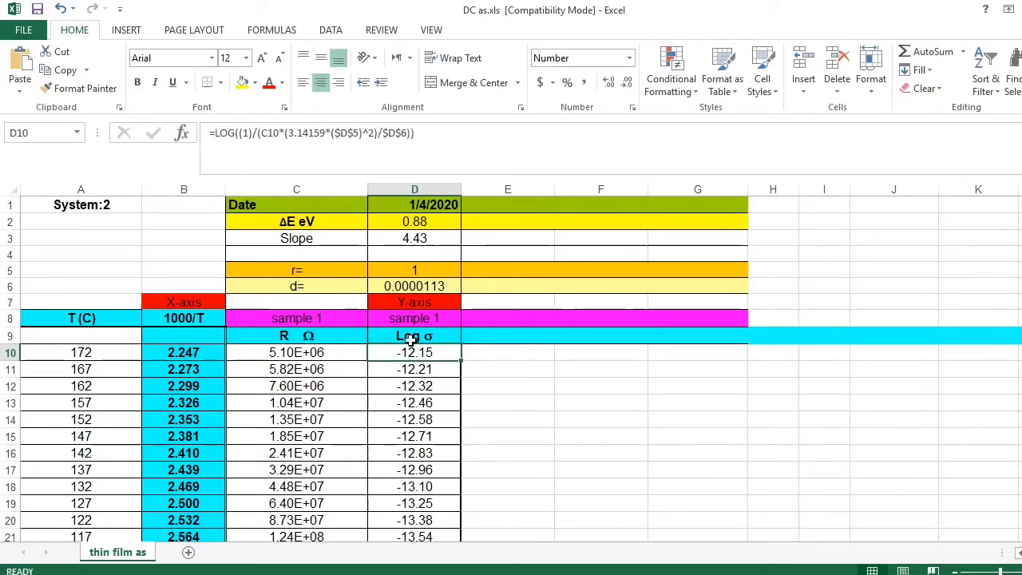
pyautogui.click(410, 337)
pyautogui.click(415, 356)
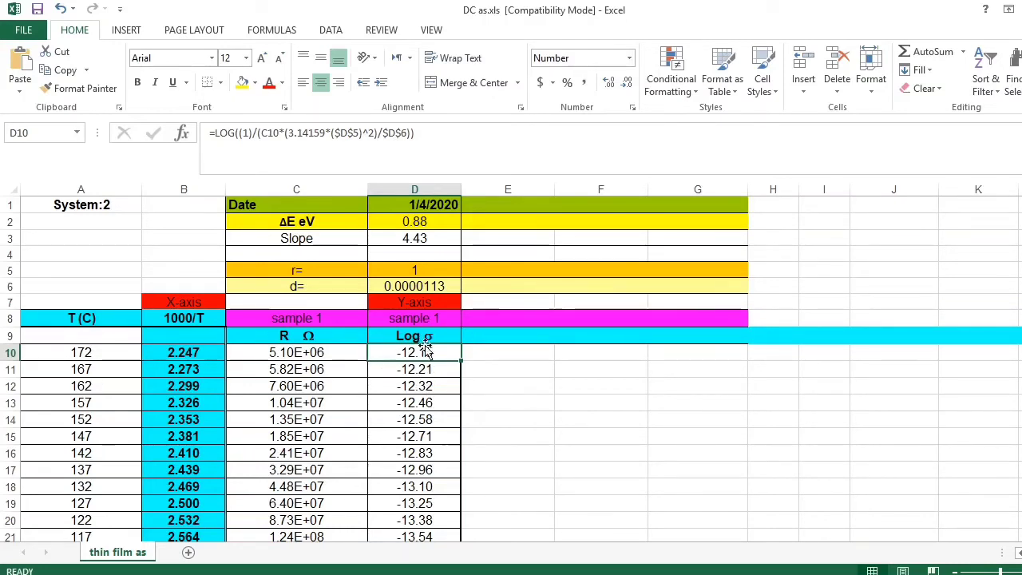
# Shade the Log σ values in column D, starting from D10, with a light blue fill.
pyautogui.moveTo(408, 351); pyautogui.dragTo(414, 537)
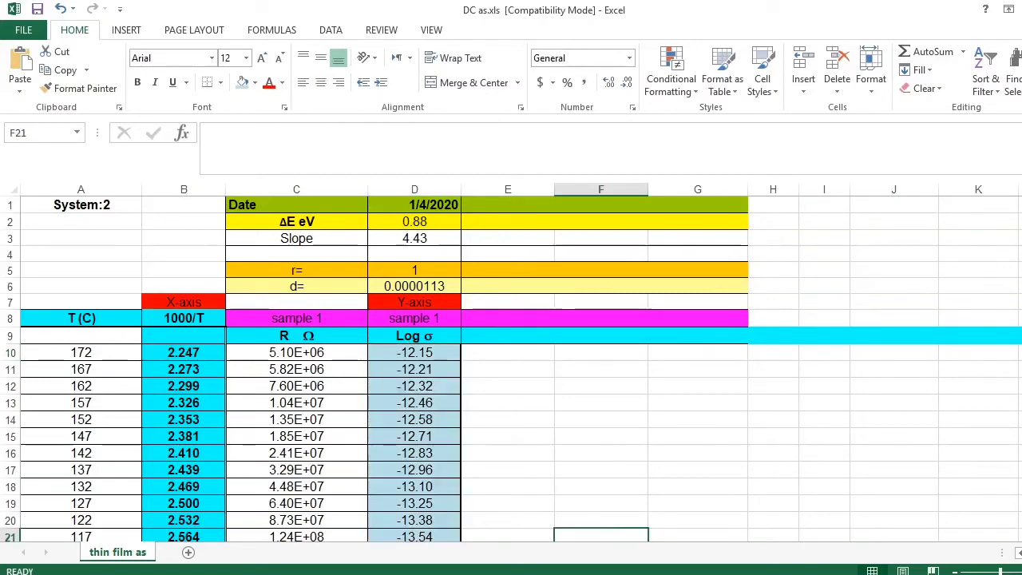
pyautogui.scroll(-2, 992, 369)
pyautogui.scroll(1, 984, 308)
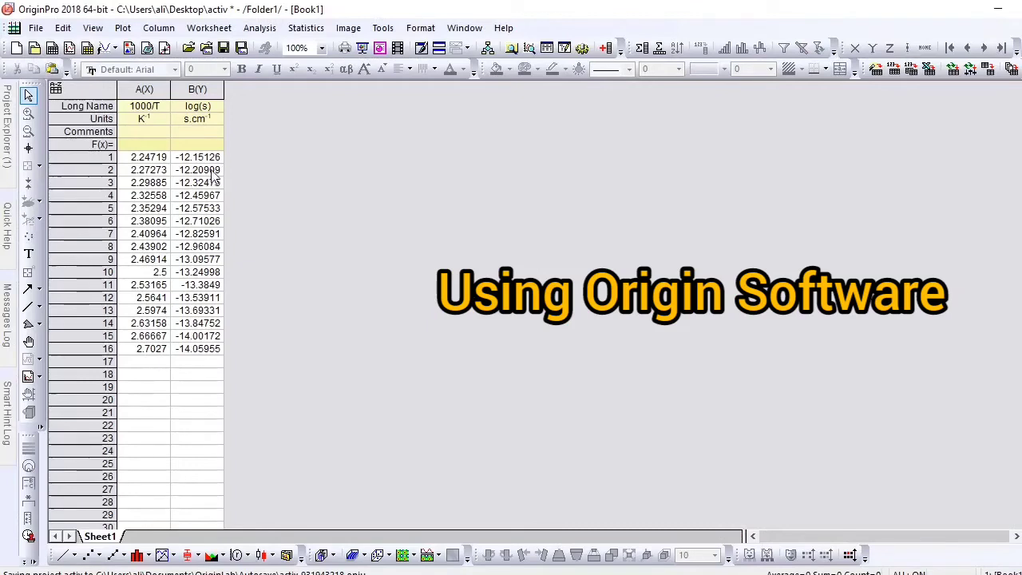
# Switch to OriginPro, plot log(s) against 1000/T as a scatter graph, and show the frame around it.
pyautogui.moveTo(133, 91); pyautogui.dragTo(197, 90)
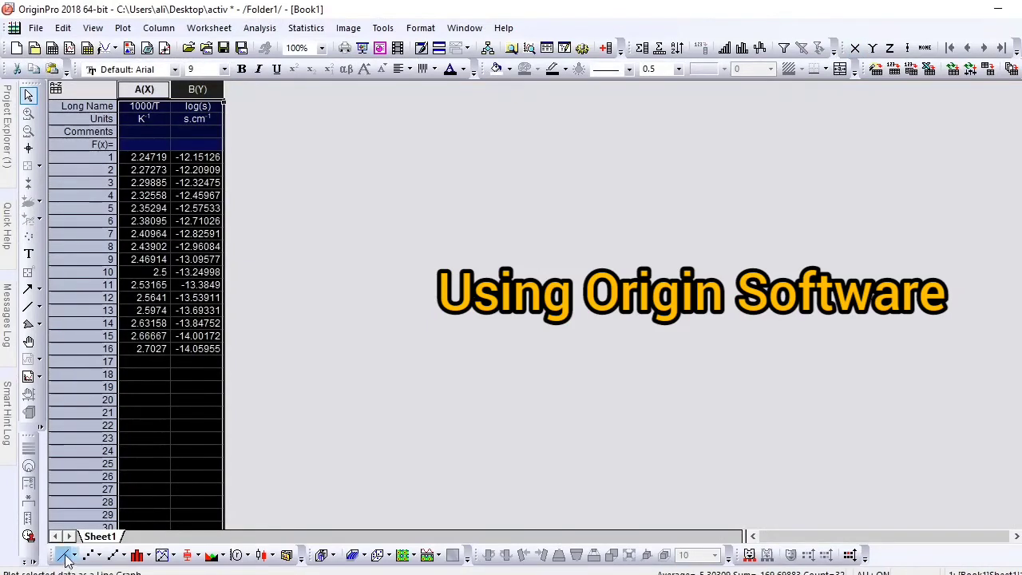
pyautogui.click(90, 556)
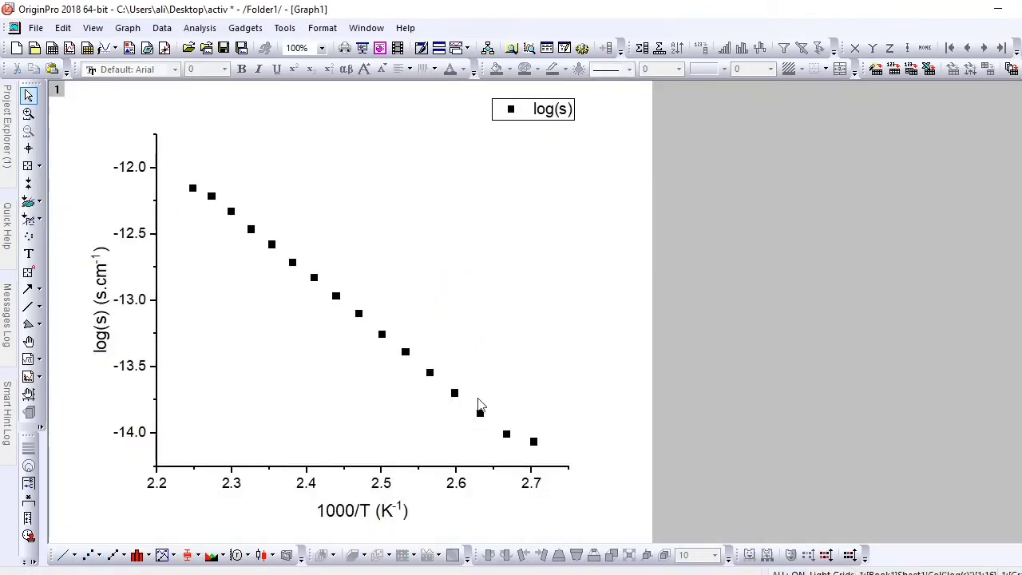
pyautogui.click(93, 27)
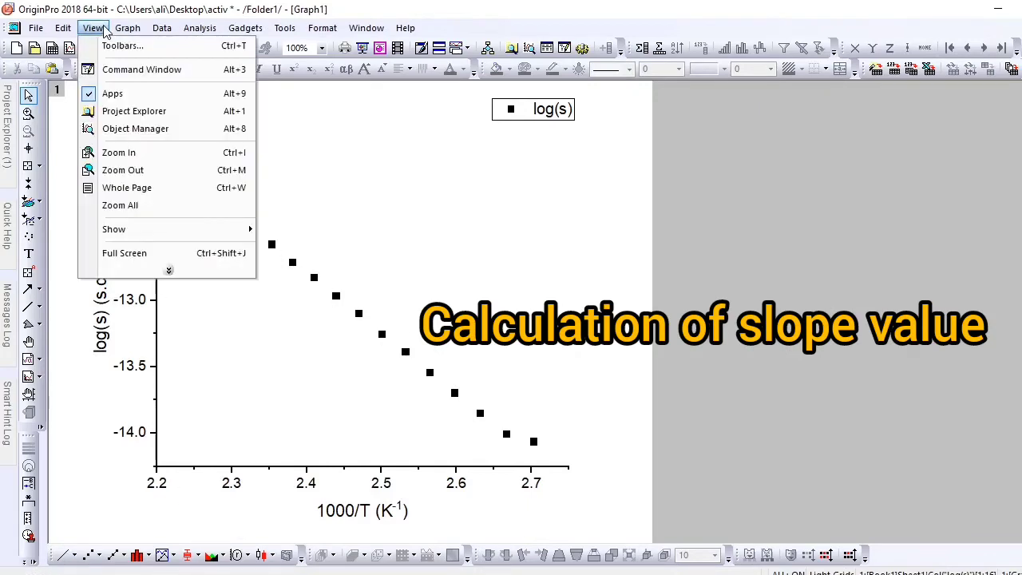
pyautogui.moveTo(147, 236)
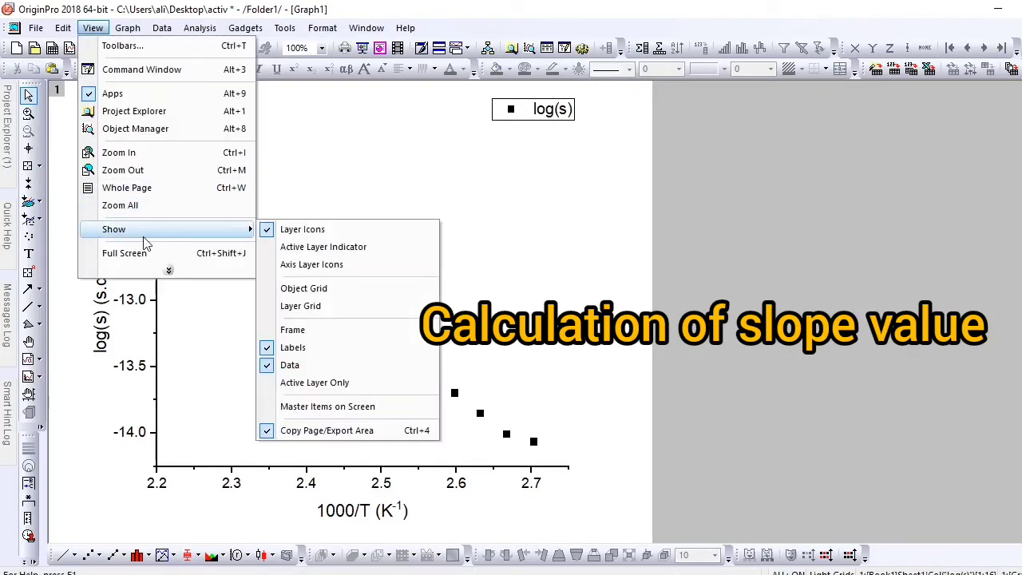
pyautogui.click(292, 329)
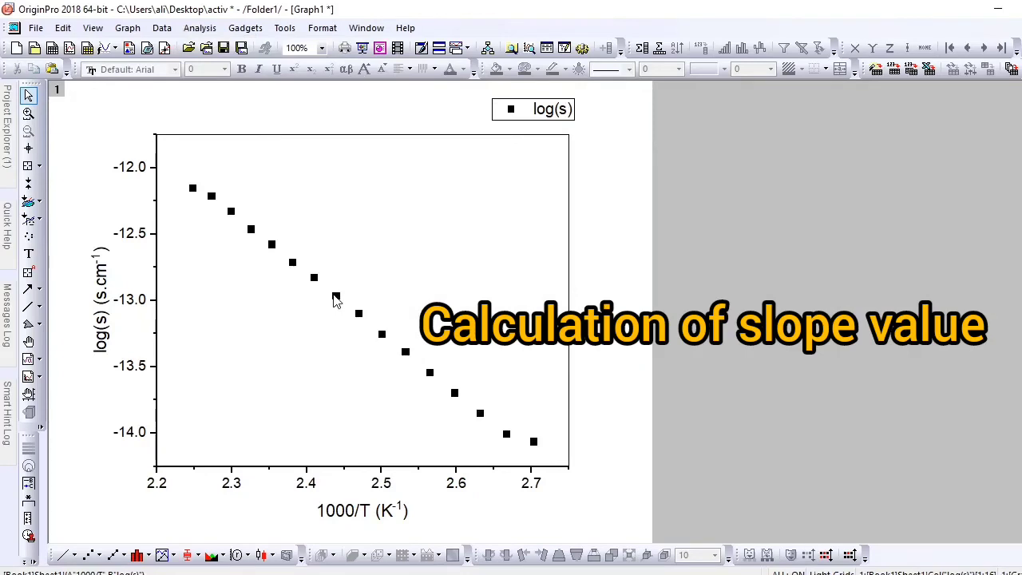
# Run a Linear Fit on the plotted log(s) data with the dialog's existing settings, without switching to the report sheet.
pyautogui.click(336, 297)
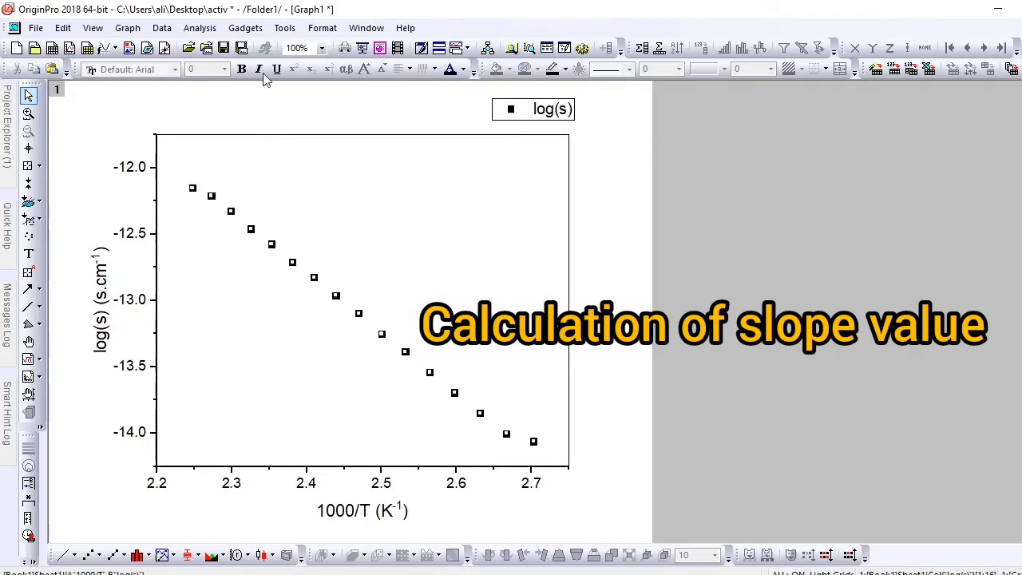
pyautogui.click(199, 27)
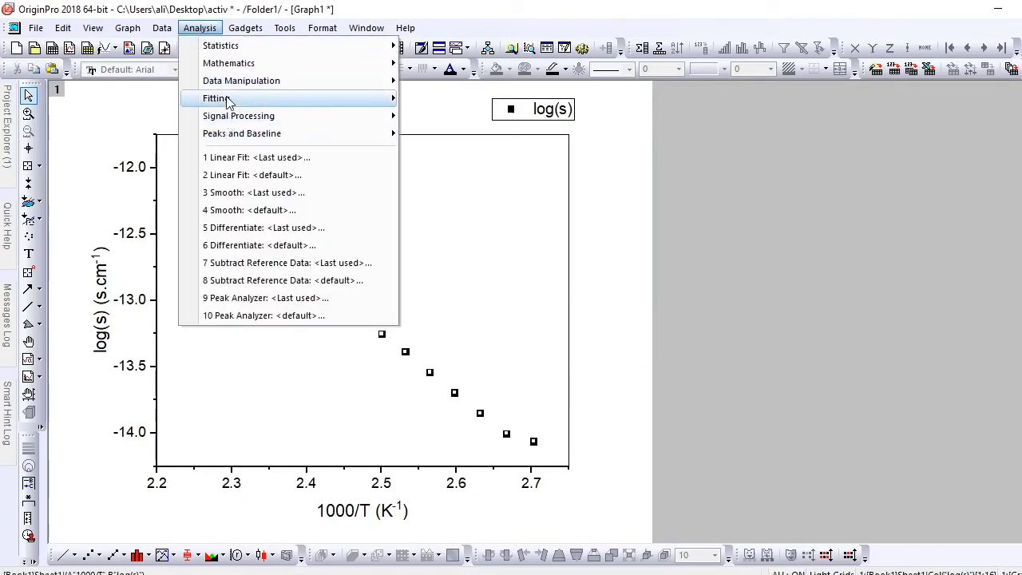
pyautogui.moveTo(229, 98)
pyautogui.moveTo(493, 97)
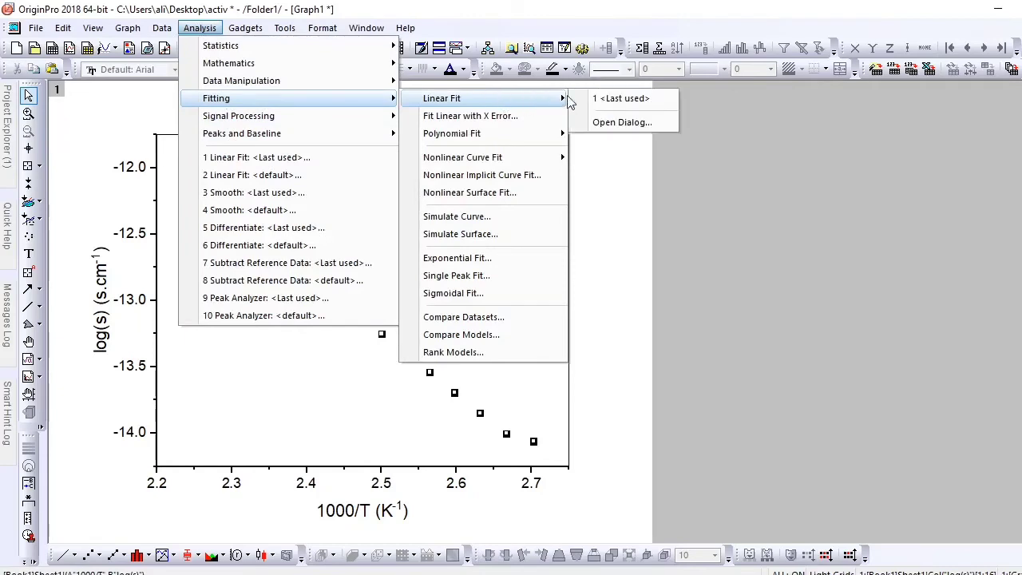
pyautogui.click(625, 122)
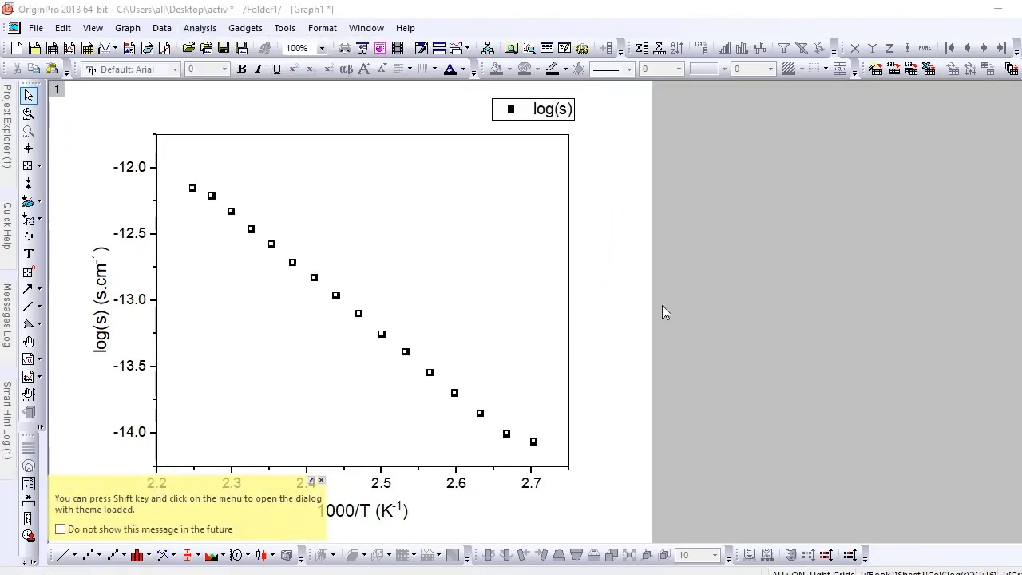
pyautogui.click(839, 293)
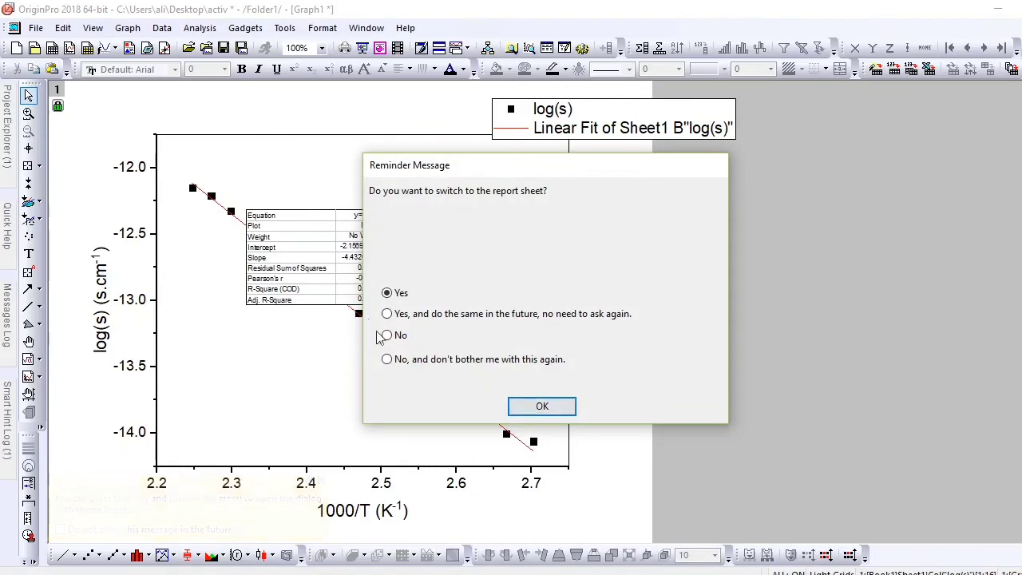
pyautogui.click(386, 336)
pyautogui.click(569, 408)
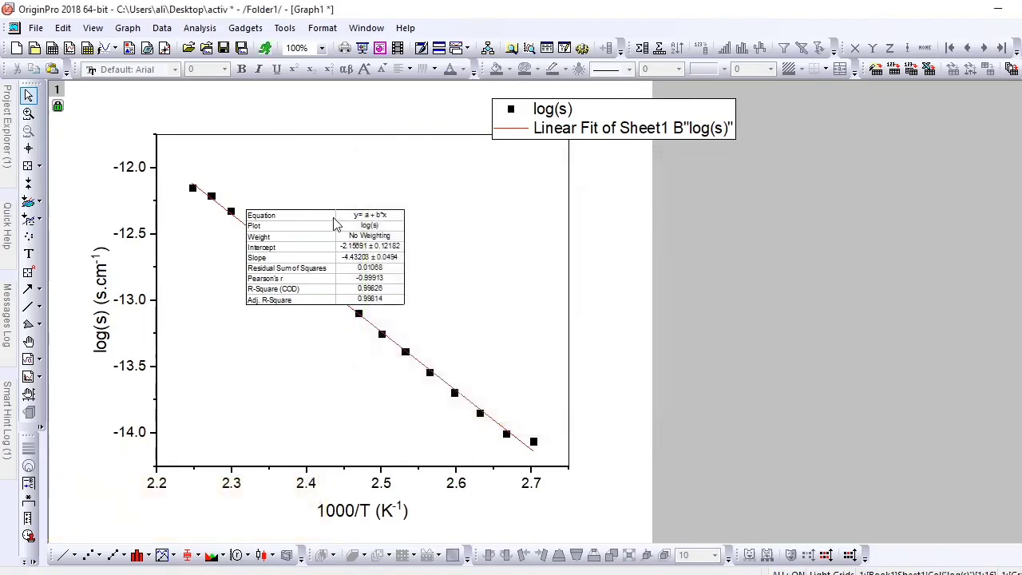
# Move the fit results table off the curve to beside the graph and enlarge it until the values are readable.
pyautogui.moveTo(470, 274); pyautogui.dragTo(684, 212)
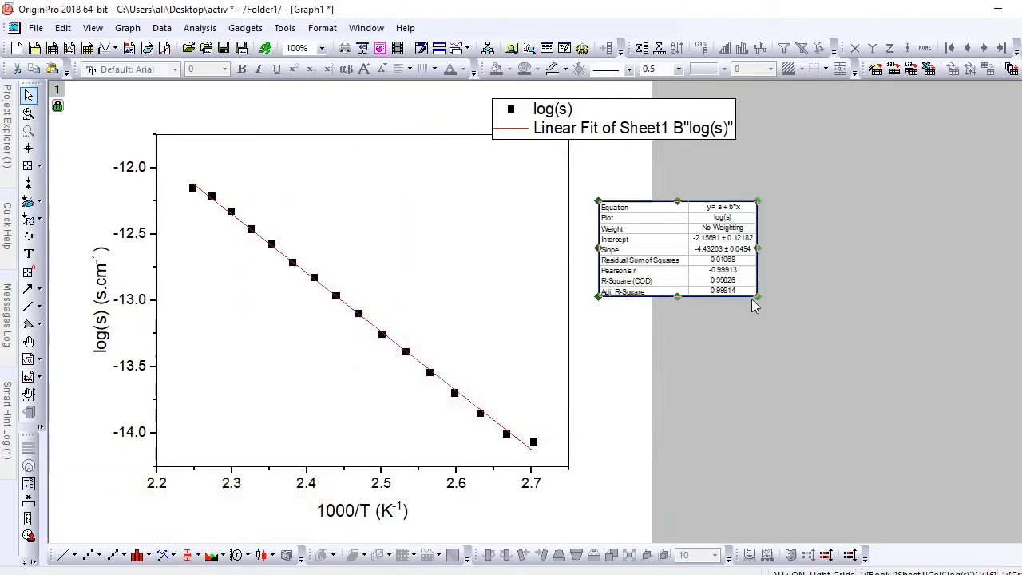
pyautogui.moveTo(762, 300); pyautogui.dragTo(886, 442)
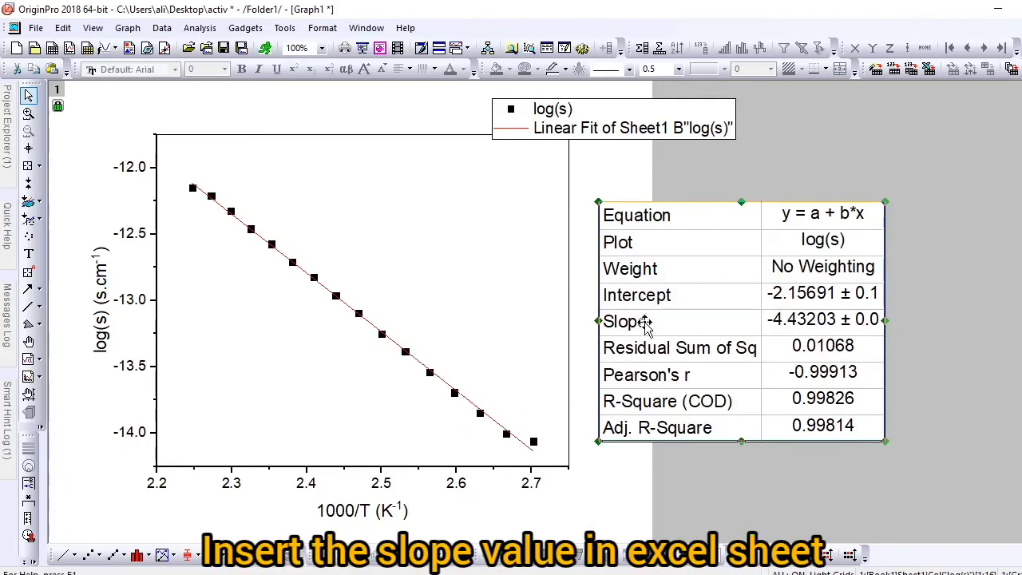
# Switch to the Excel workbook and open the Slope value in D3 for editing.
pyautogui.hotkey('alt', 'Tab')
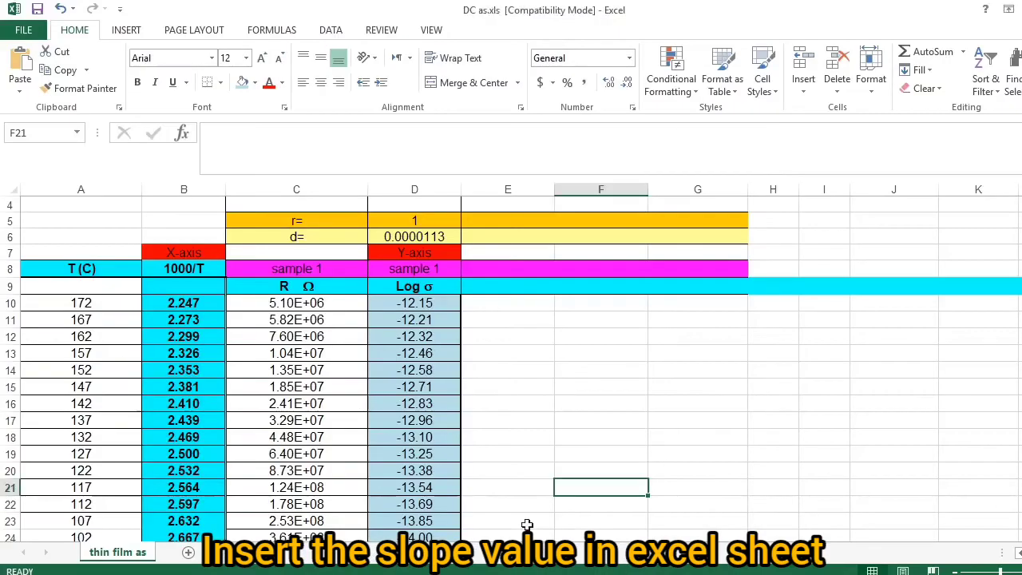
pyautogui.scroll(1, 1014, 317)
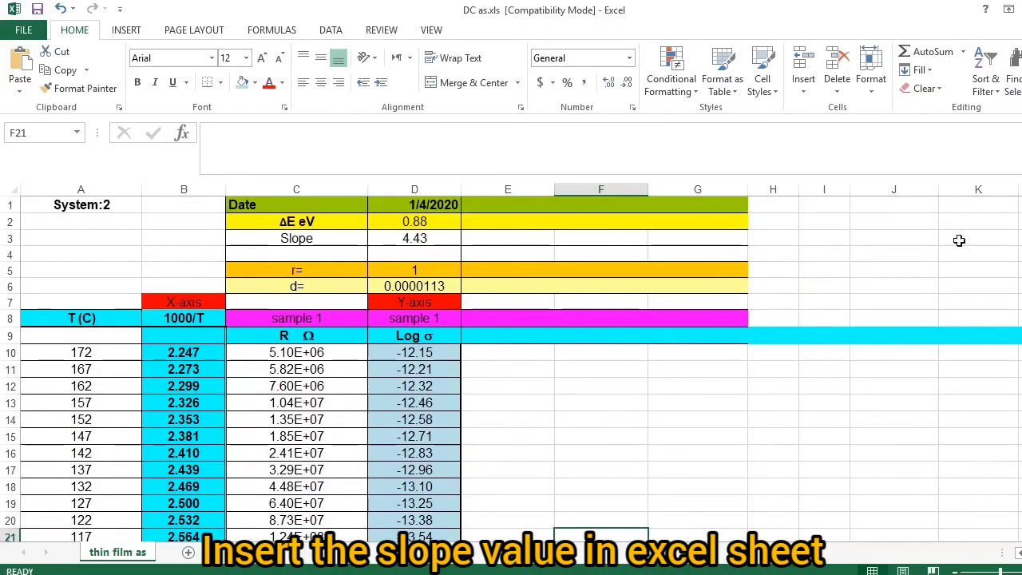
pyautogui.doubleClick(408, 240)
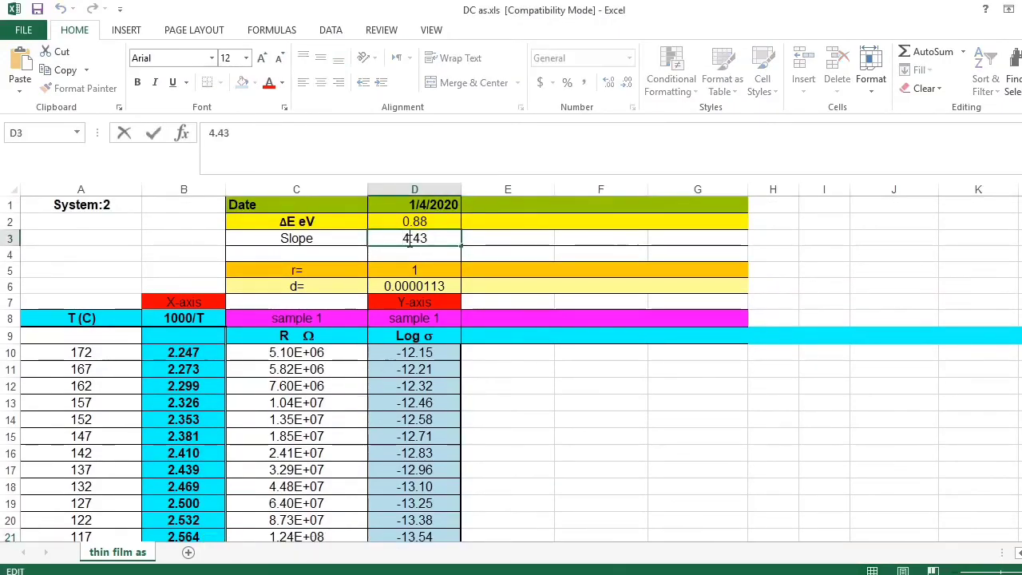
pyautogui.moveTo(404, 238); pyautogui.dragTo(447, 237)
pyautogui.click(441, 237)
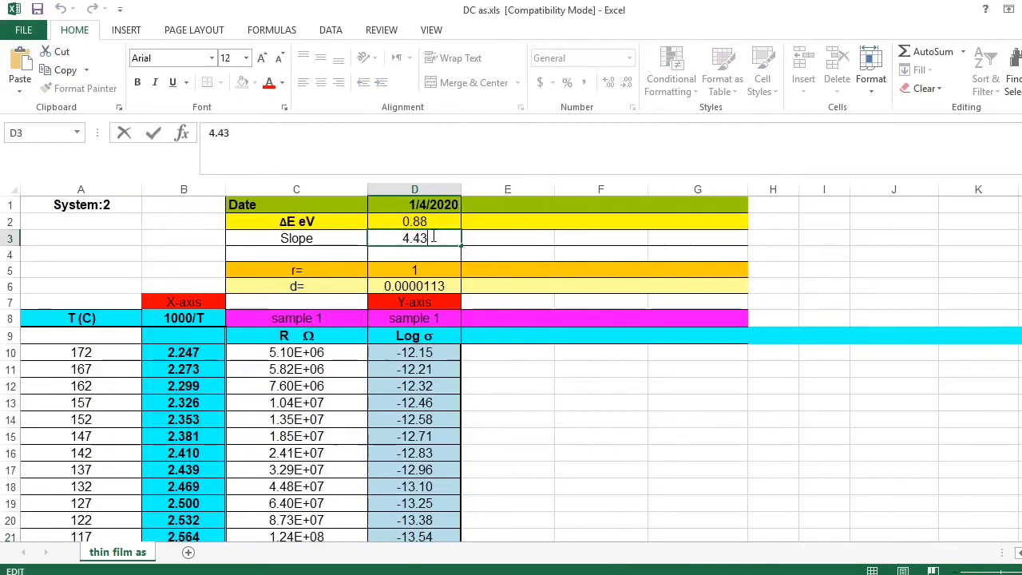
# Leave the slope cell and inspect the activation energy ΔE formula in D2.
pyautogui.click(396, 221)
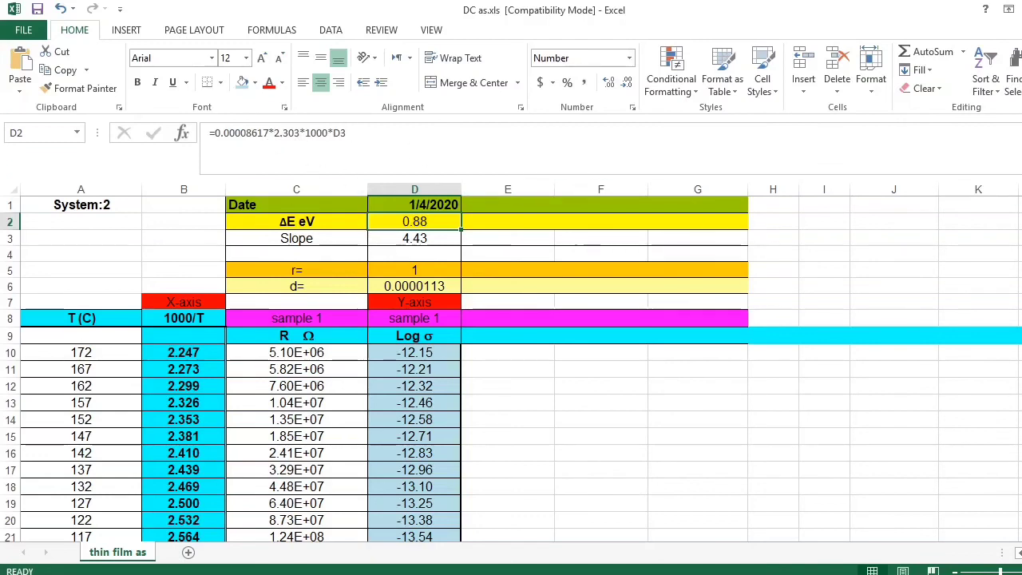
pyautogui.scroll(-1, 511, 359)
pyautogui.scroll(-3, 511, 360)
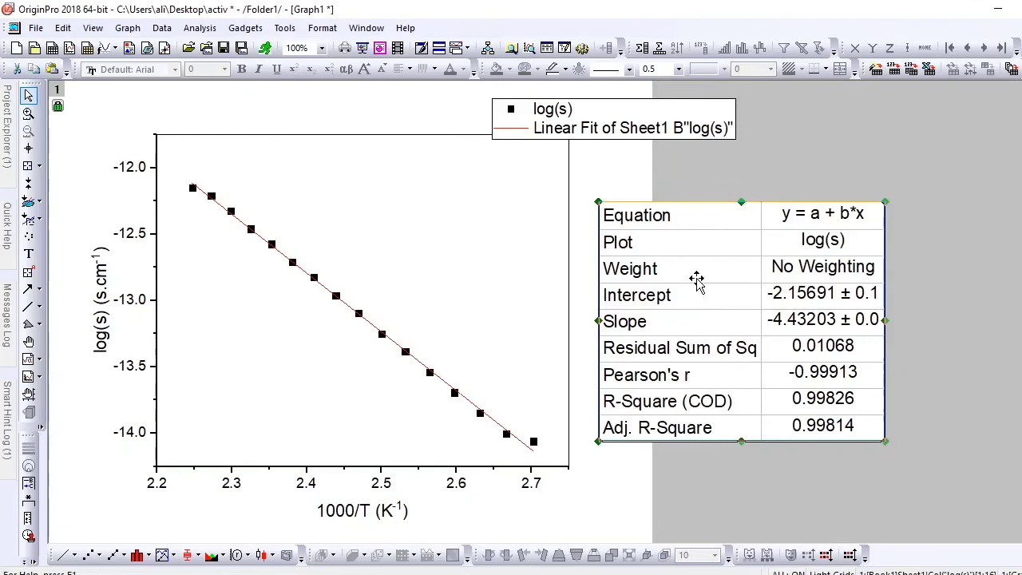